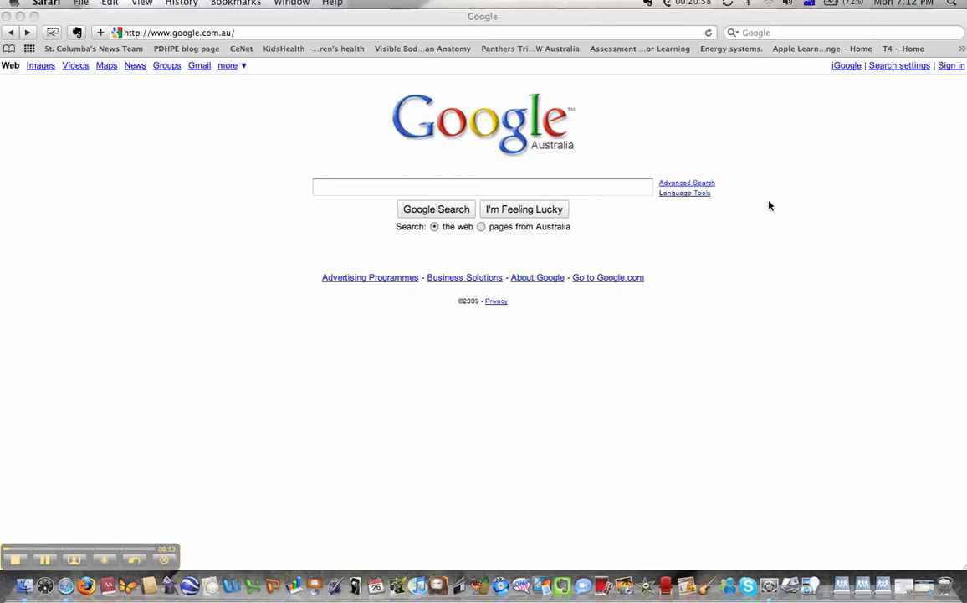
Step: Reach Blogger through Google's full products list and begin creating a new blog
left_click(180, 50)
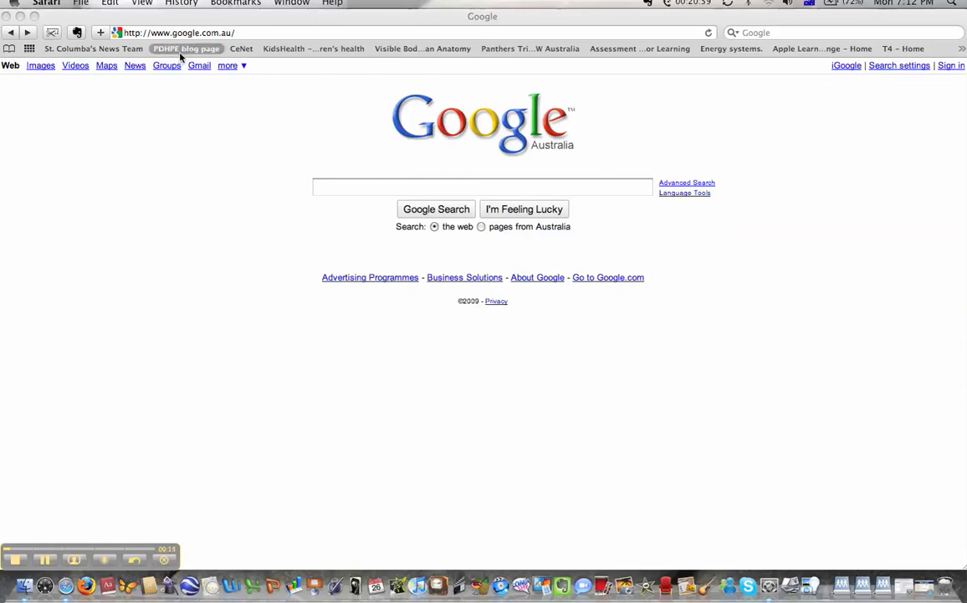
left_click(231, 73)
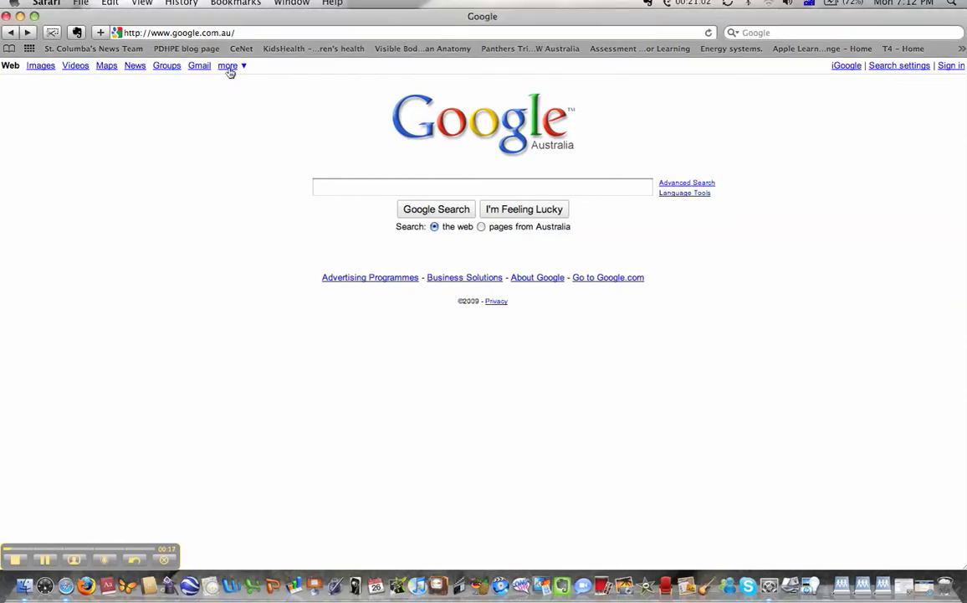
left_click(228, 67)
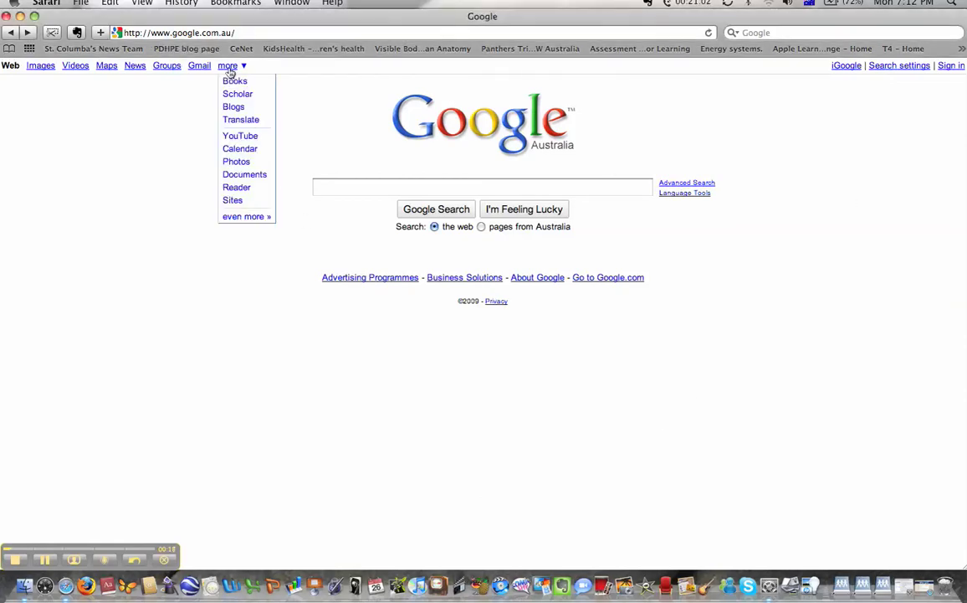
left_click(255, 218)
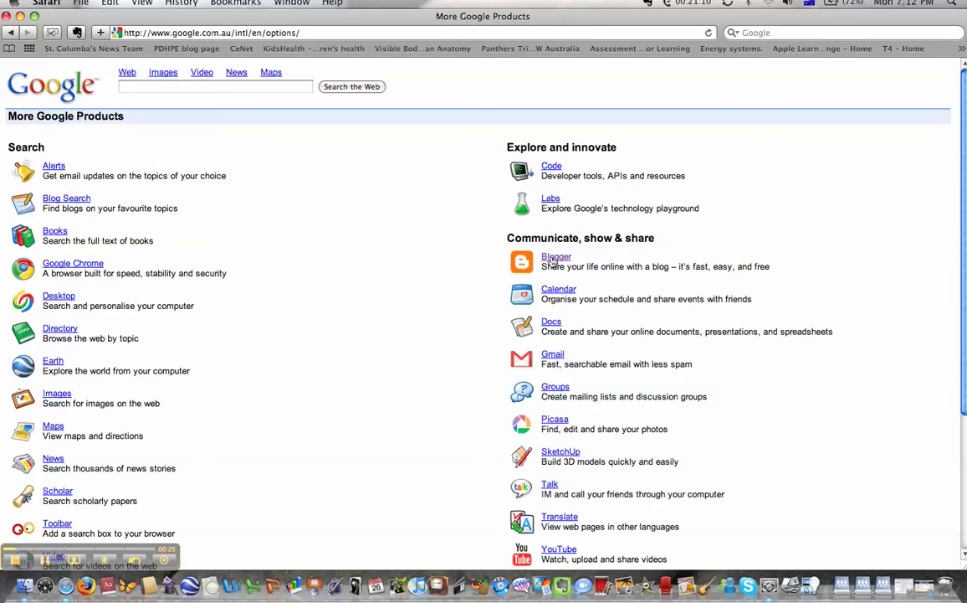
left_click(553, 258)
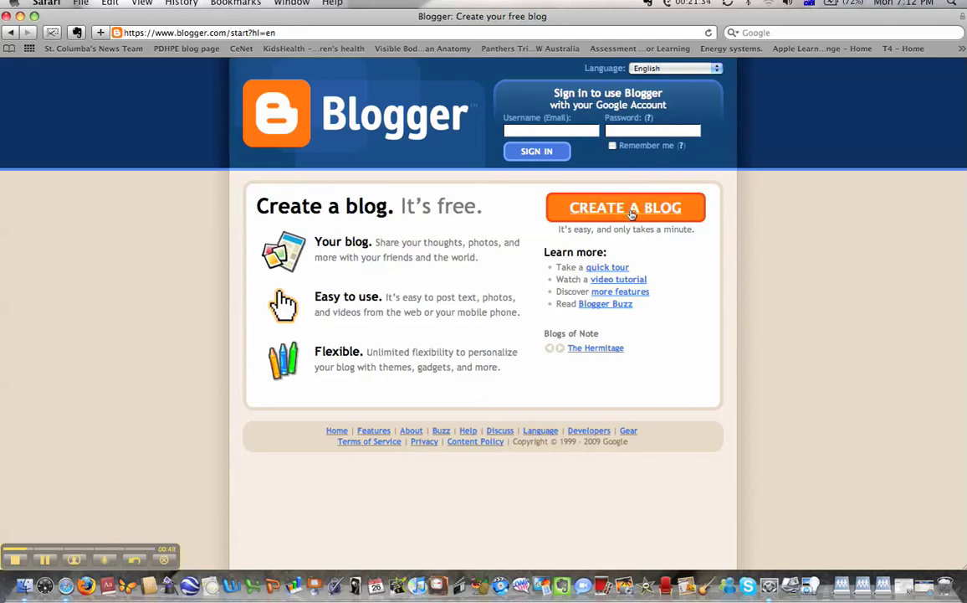
left_click(631, 214)
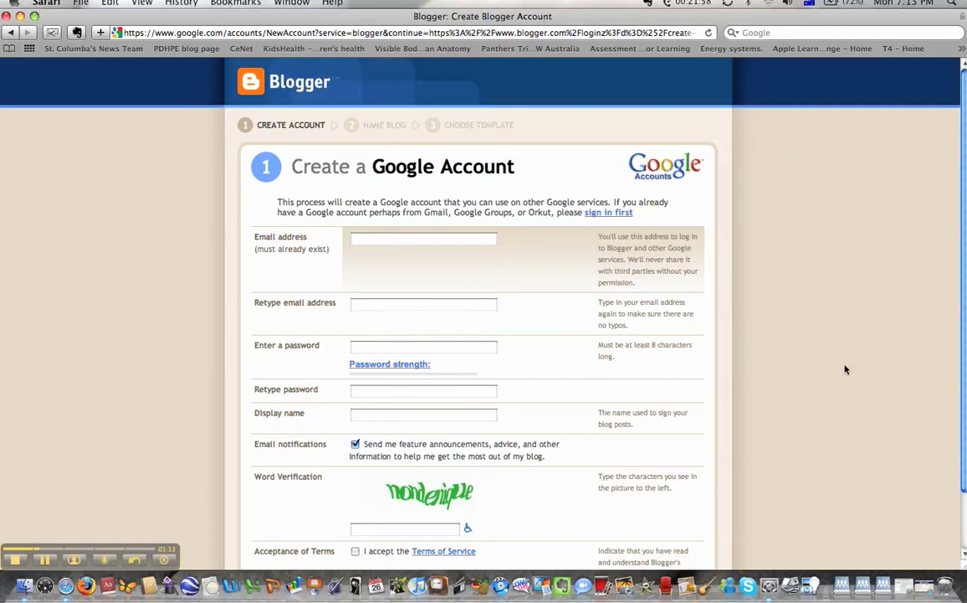
Step: Untick the 'Send me feature announcements' email option on the Create a Google Account form
scroll(964, 287, "down", 3)
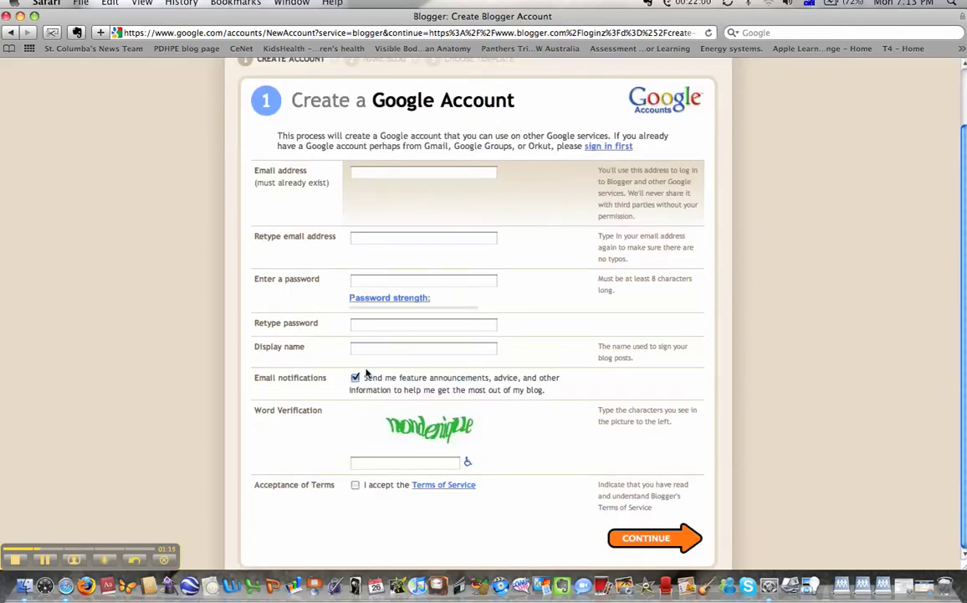
left_click(356, 377)
scroll(964, 329, "up", 3)
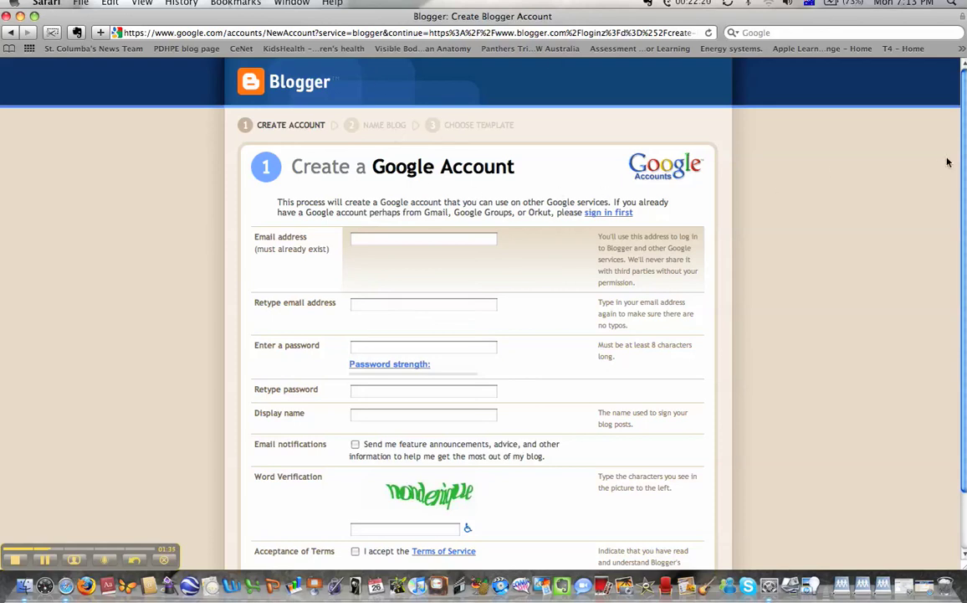
left_click_drag(964, 159, 964, 216)
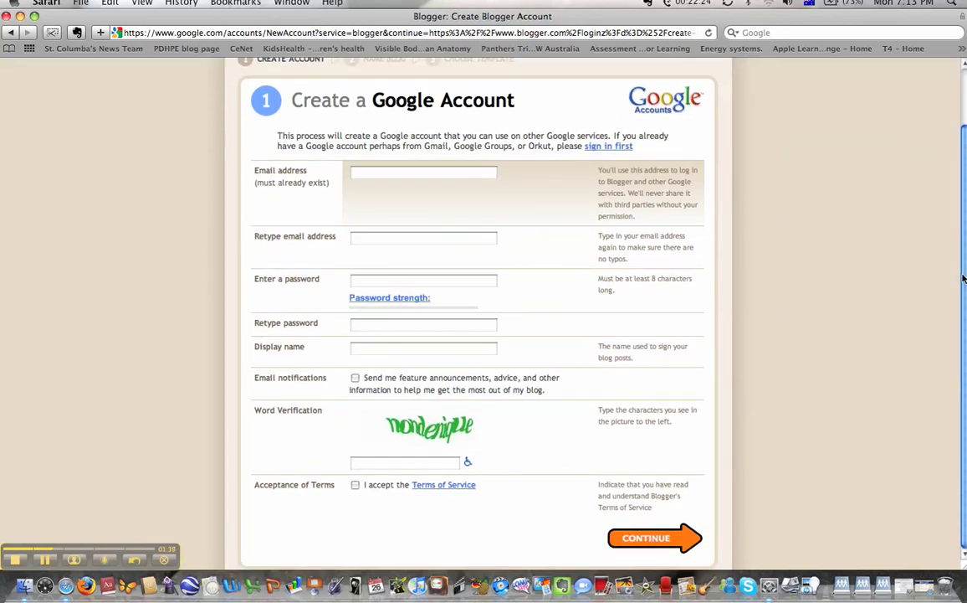
left_click_drag(964, 279, 964, 207)
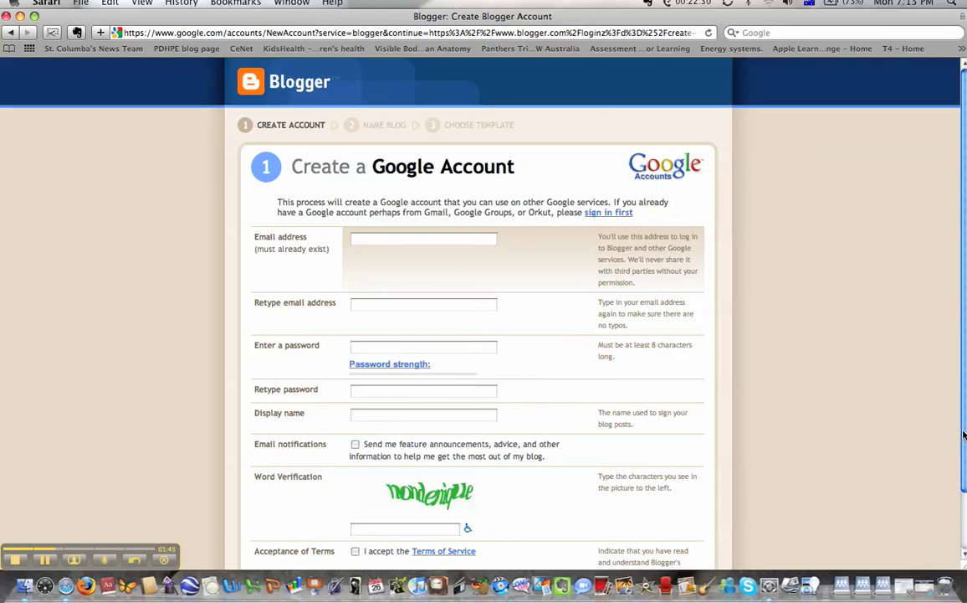
left_click_drag(965, 433, 965, 489)
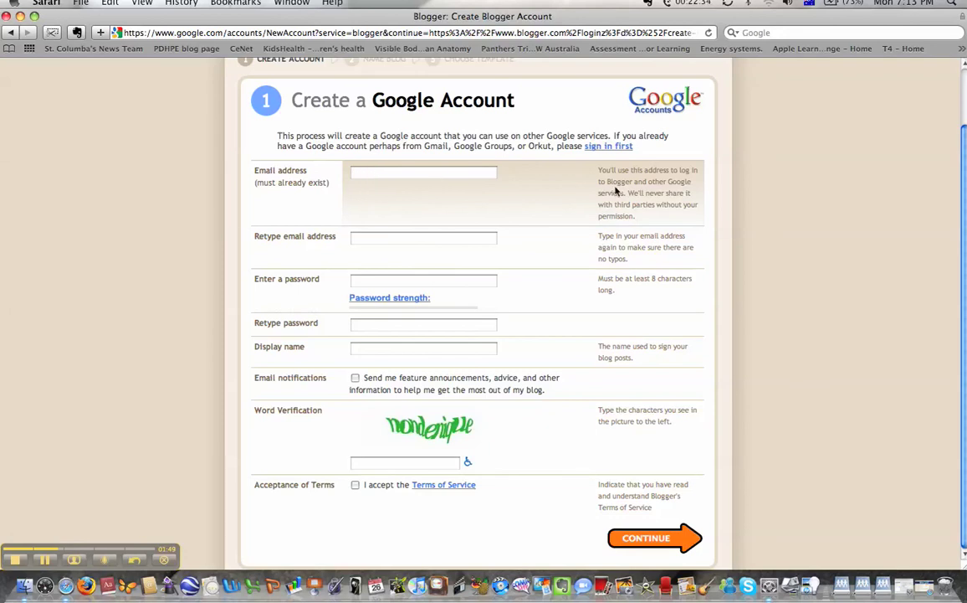
scroll(865, 67, "up", 3)
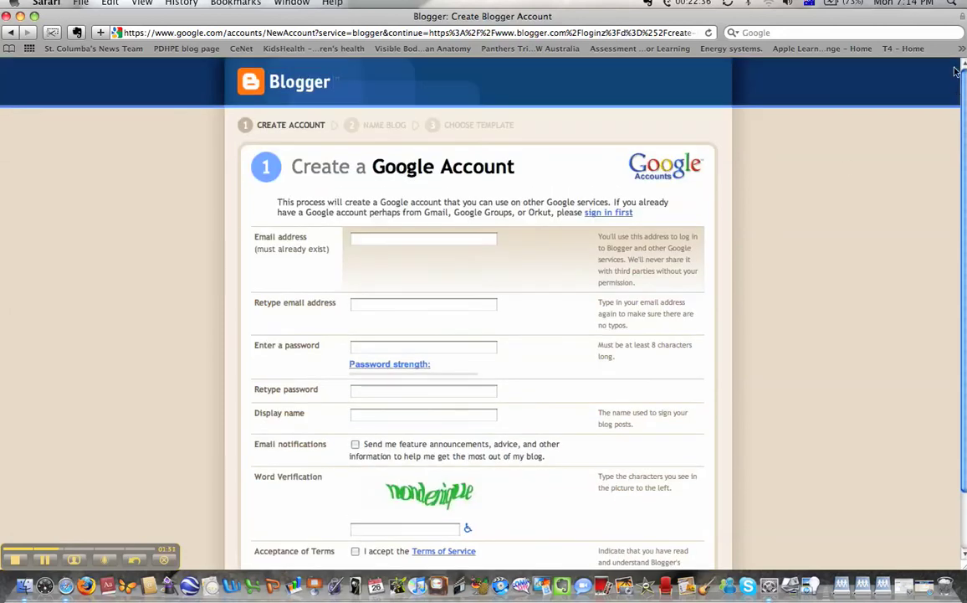
Step: Sign in to Blogger with the Google account's email and password, choosing to stay signed in
left_click(925, 586)
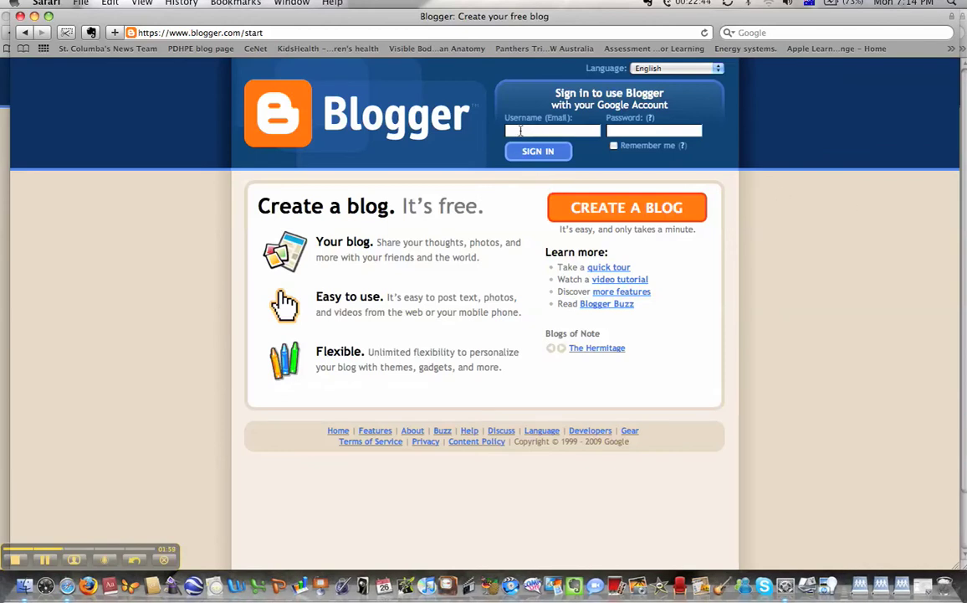
left_click(521, 130)
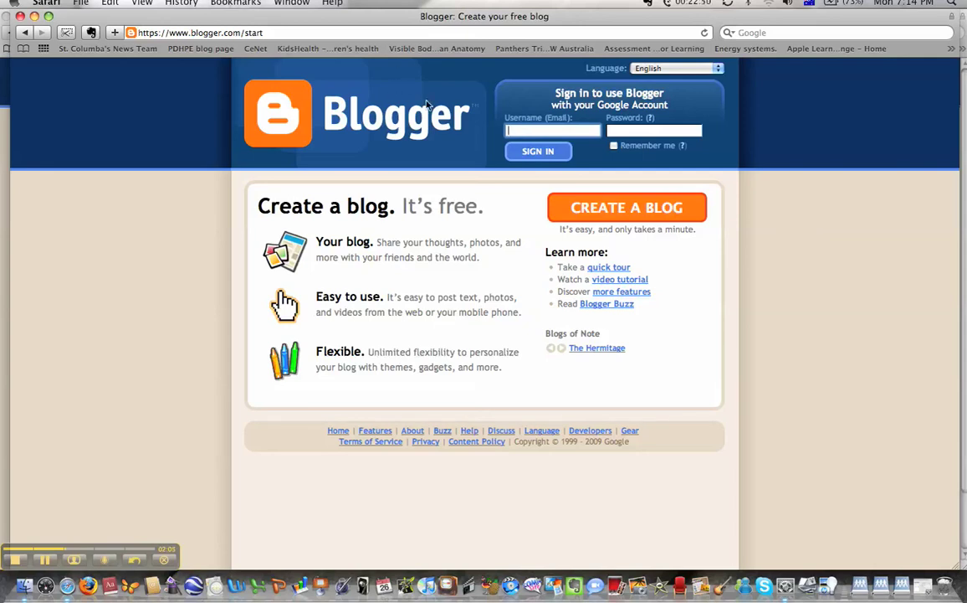
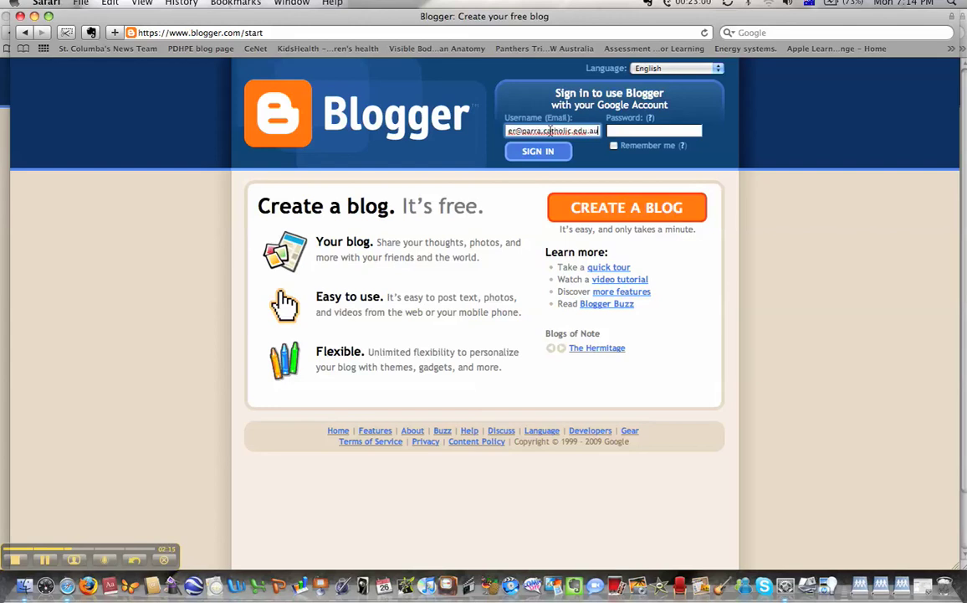
key("Tab")
type("••••••••••")
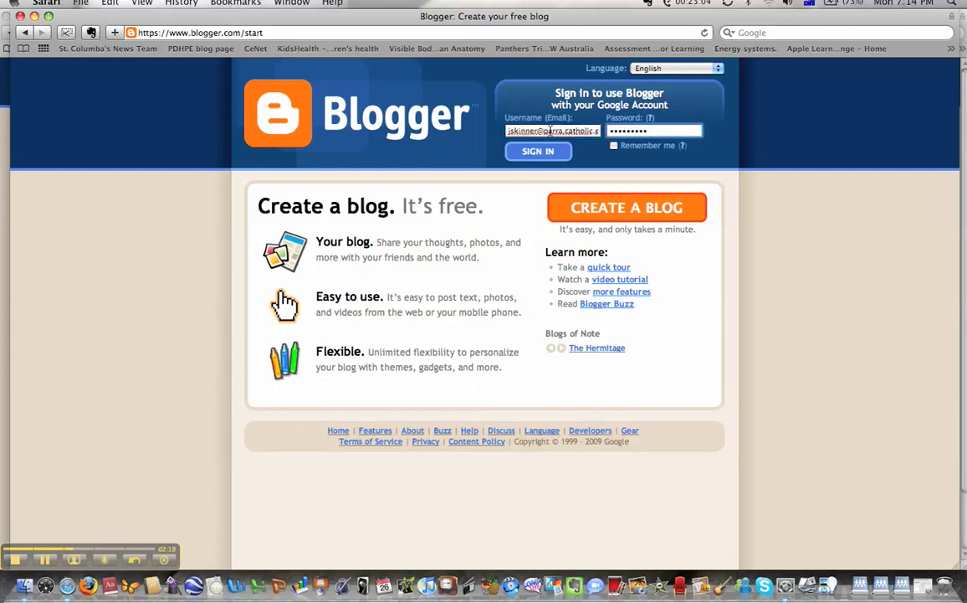
key("Return")
left_click(614, 146)
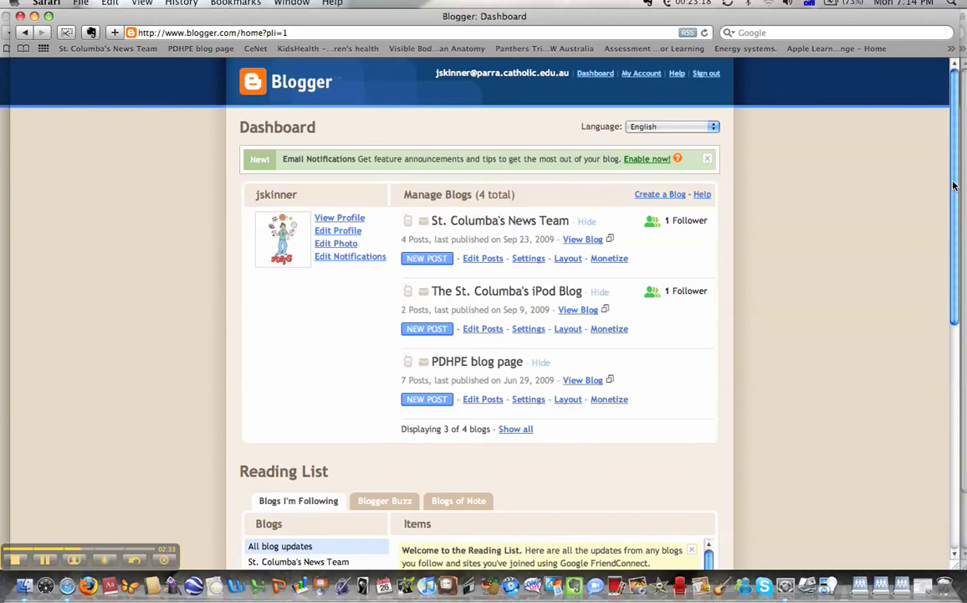
Step: Start a new post on the PDHPE blog page
left_click_drag(954, 185, 957, 217)
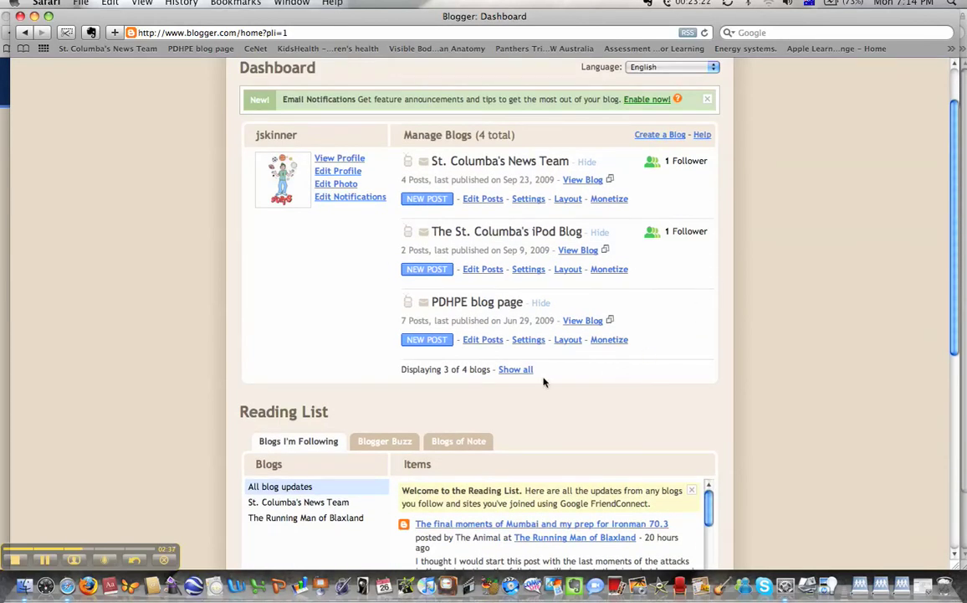
left_click(430, 342)
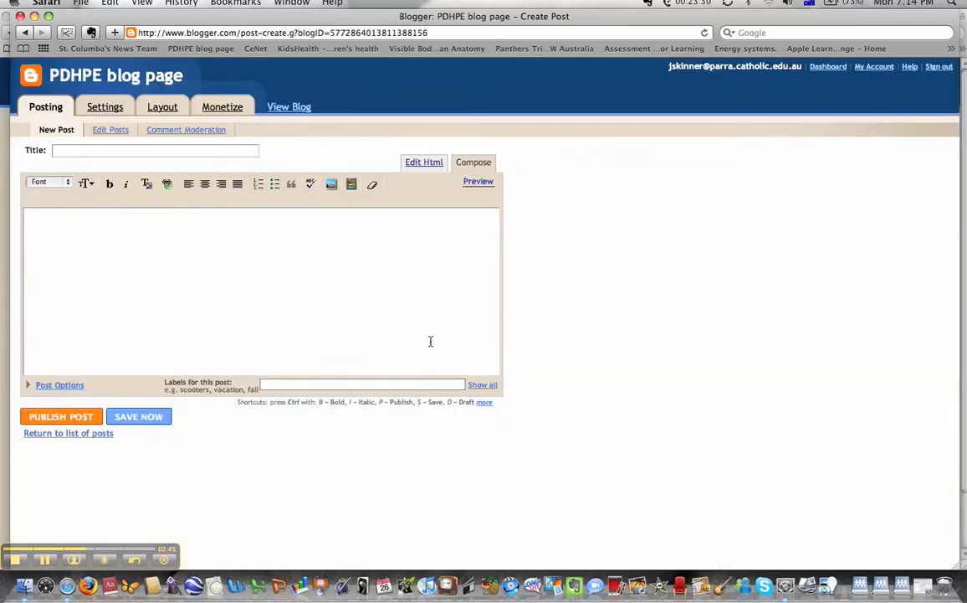
left_click(174, 296)
Step: Title the post 'Blog Project' and open the Add a video dialog
left_click(61, 150)
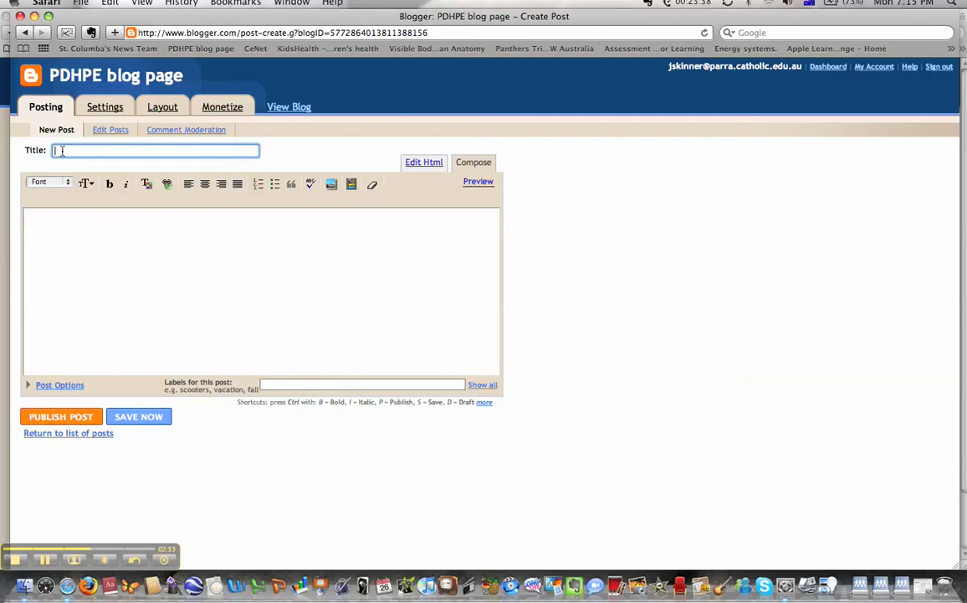
type("Blog Project")
left_click(63, 223)
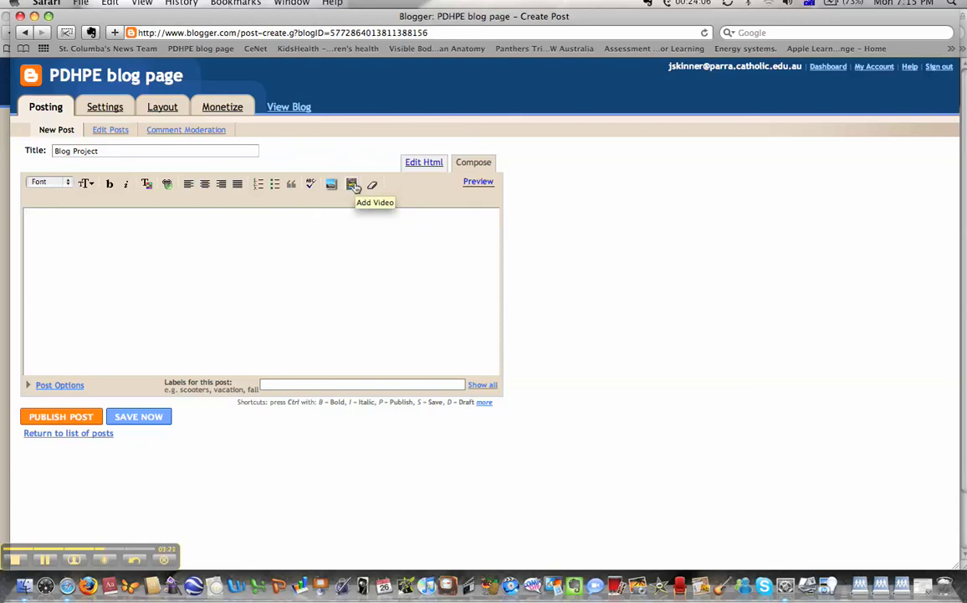
left_click(353, 185)
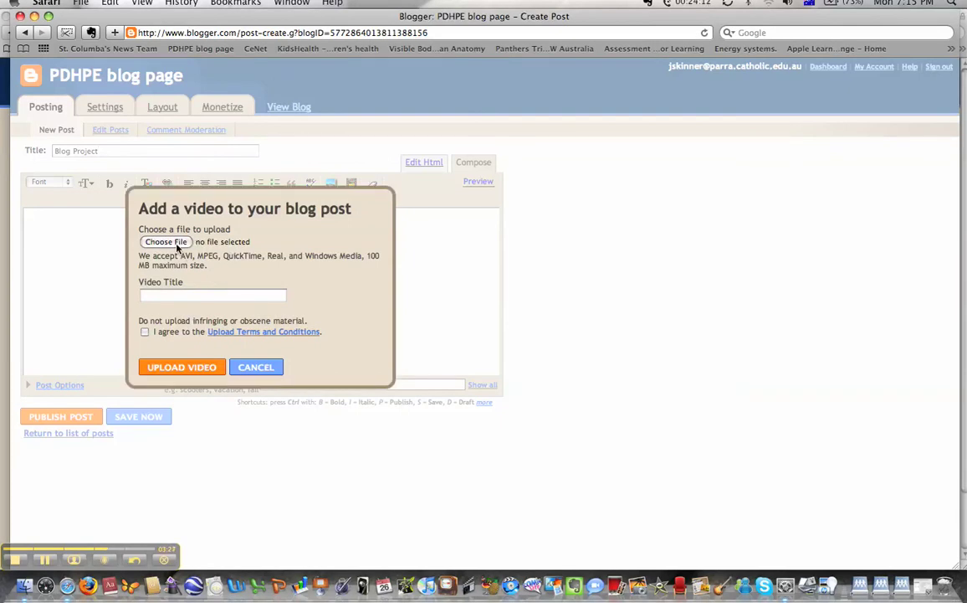
Step: Cancel the video upload and leave the unsaved post for the Layout page
left_click(166, 242)
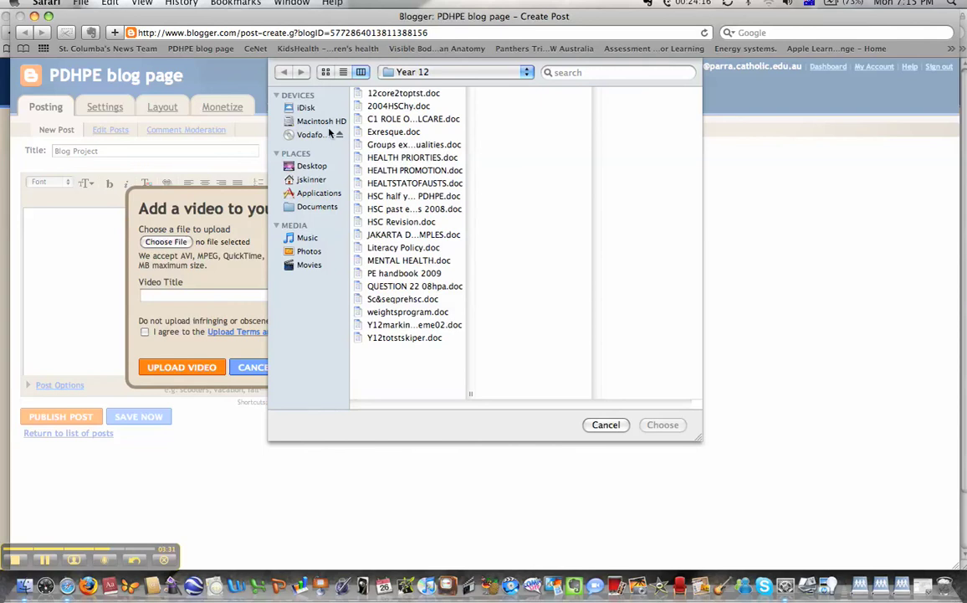
left_click(607, 424)
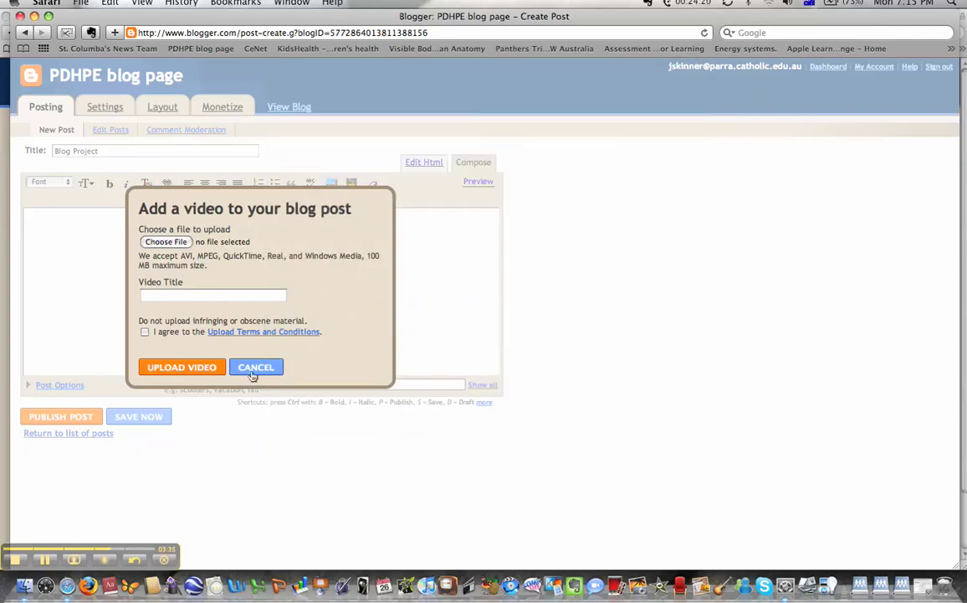
left_click(254, 367)
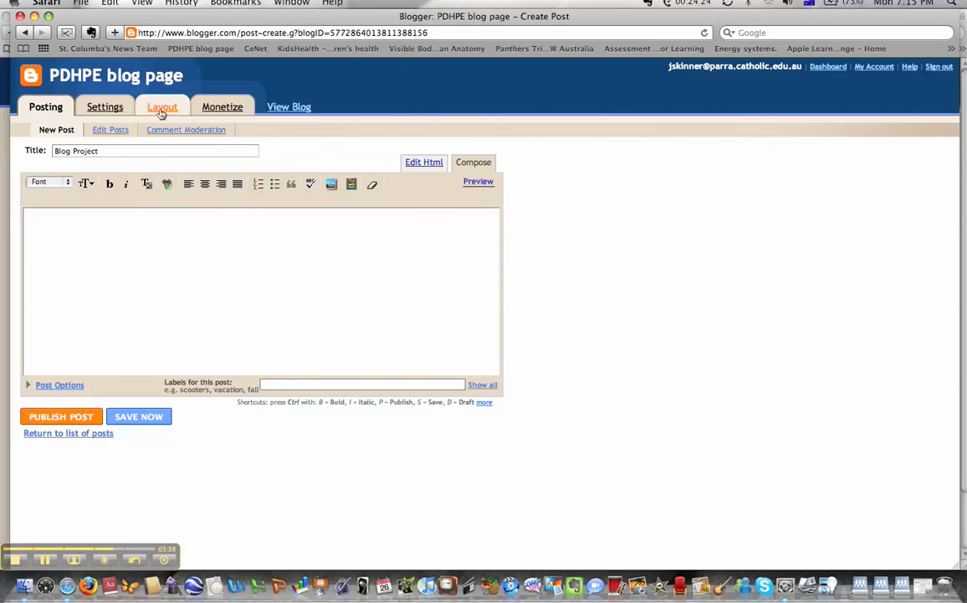
left_click(162, 113)
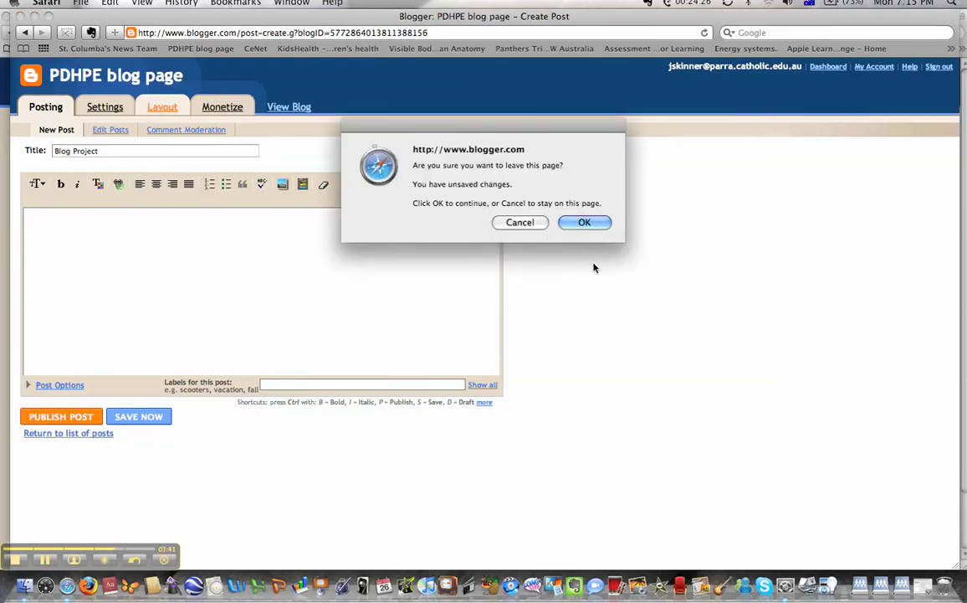
key("Return")
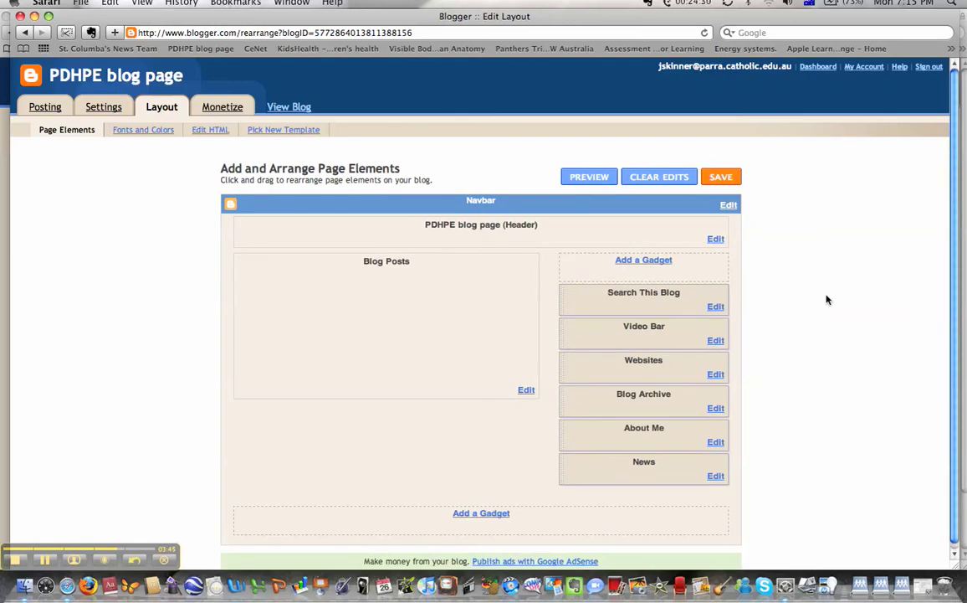
Step: Add a Followers gadget to the sidebar with default settings
left_click(638, 261)
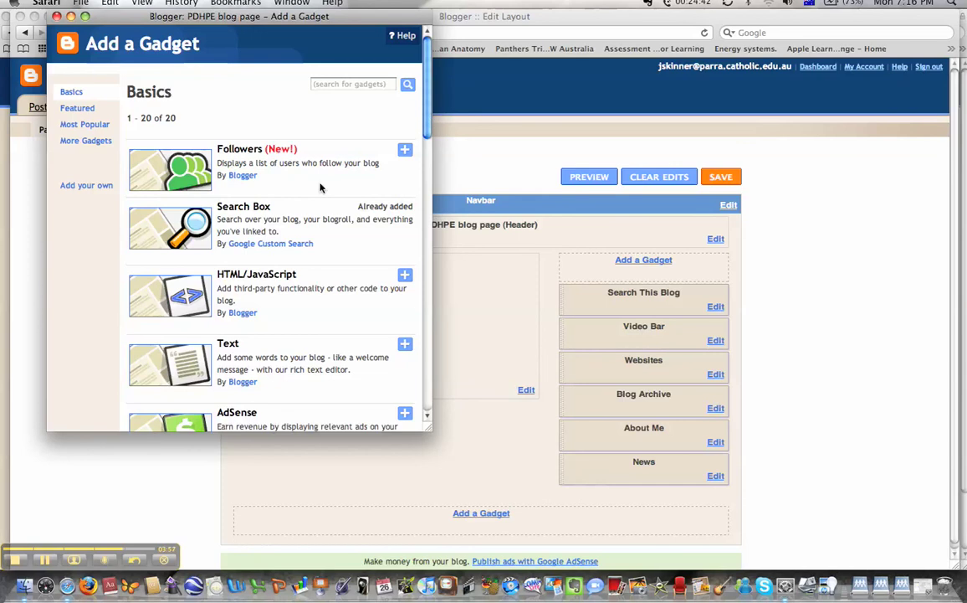
left_click(404, 150)
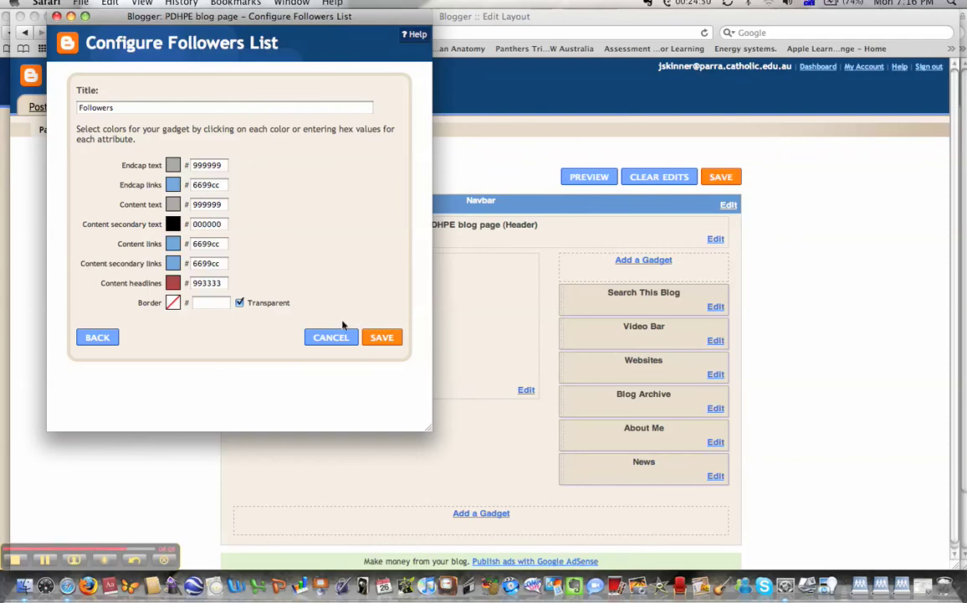
left_click(382, 338)
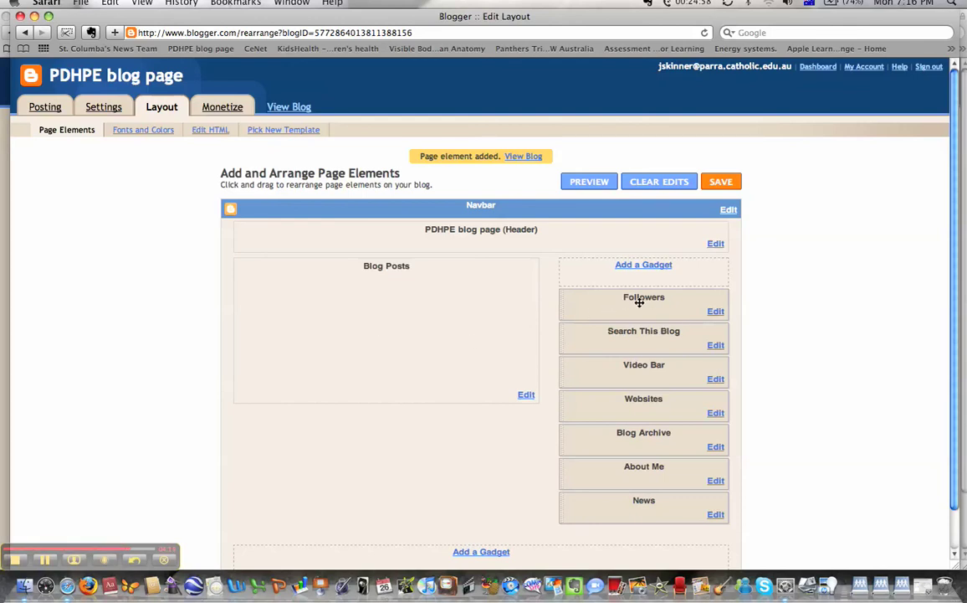
Step: Move Followers between About Me and News, save the layout, and view the blog
left_click_drag(956, 194, 956, 286)
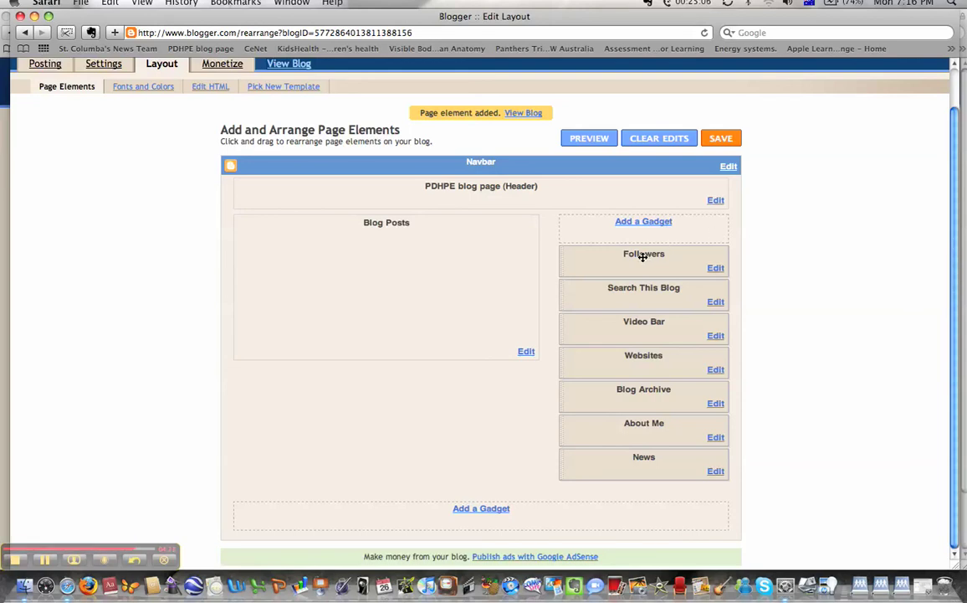
left_click_drag(642, 257, 641, 470)
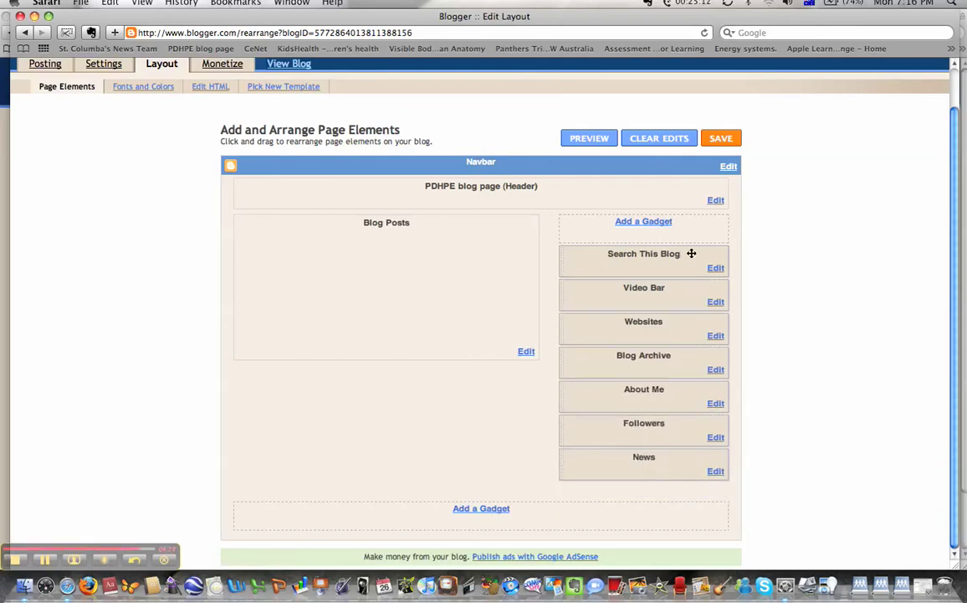
left_click(720, 139)
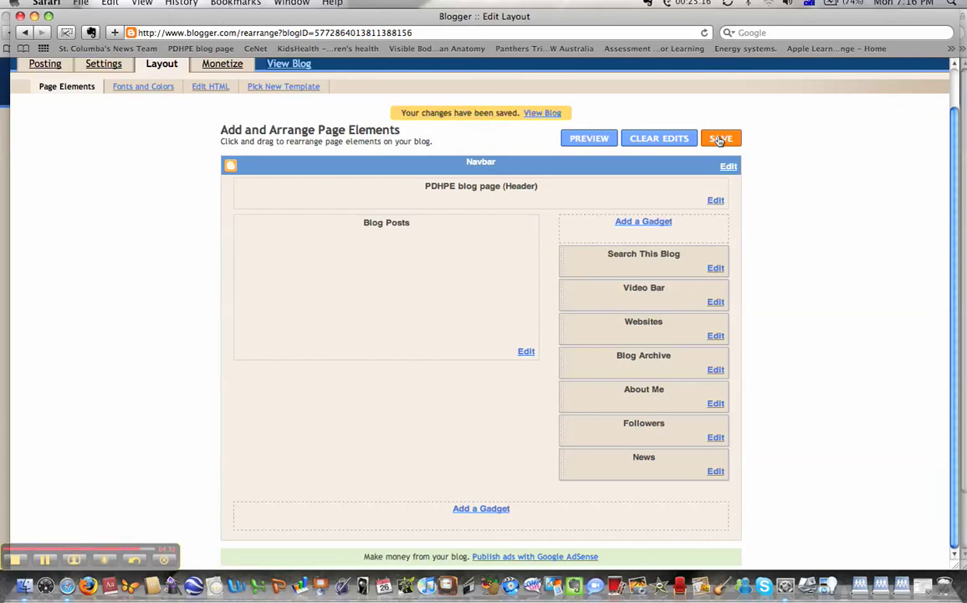
left_click(542, 113)
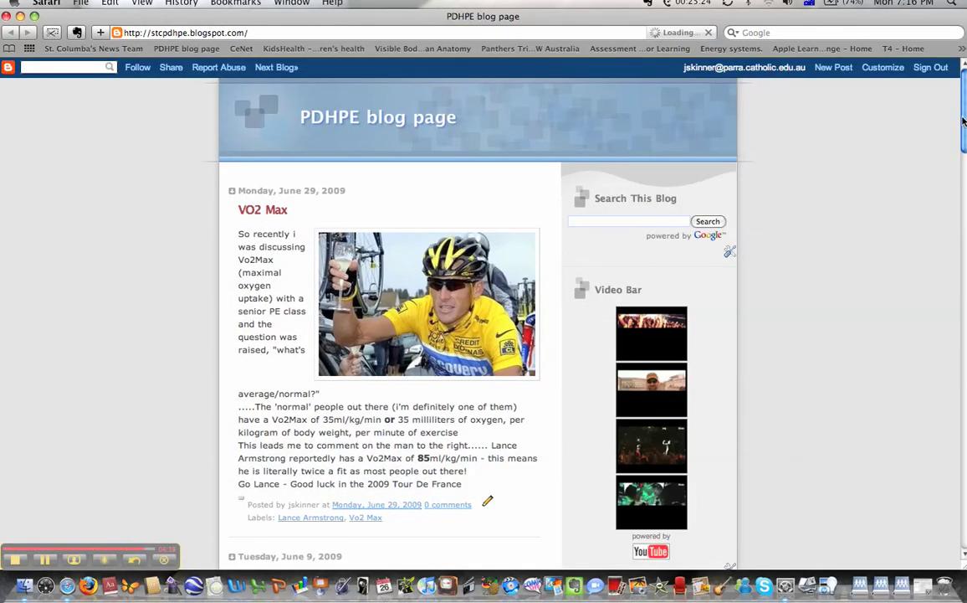
Step: Scroll the live PDHPE blog page to check its sidebar gadgets, then return to the top
left_click_drag(963, 122, 964, 189)
scroll(674, 195, "down", 10)
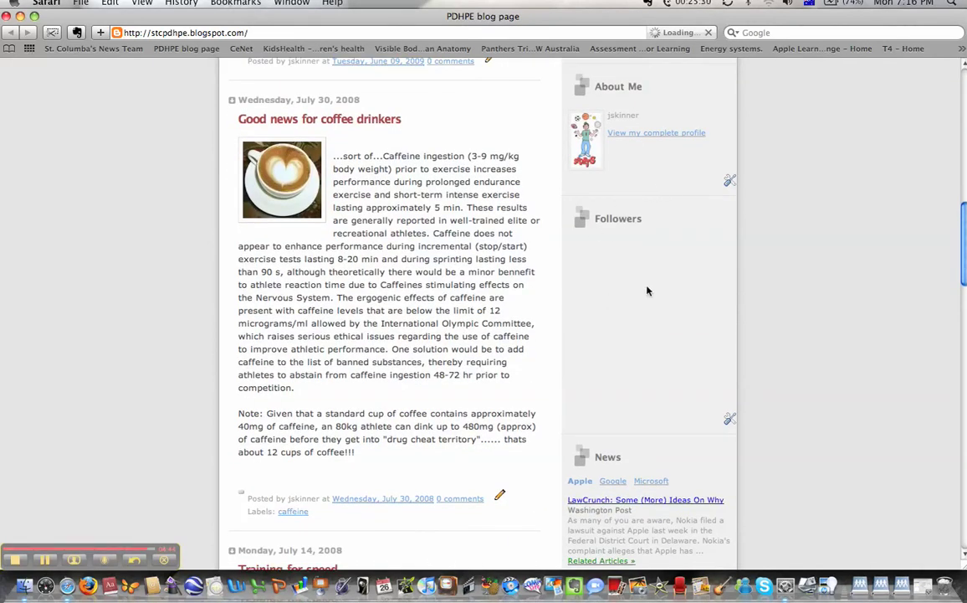
left_click_drag(965, 252, 965, 98)
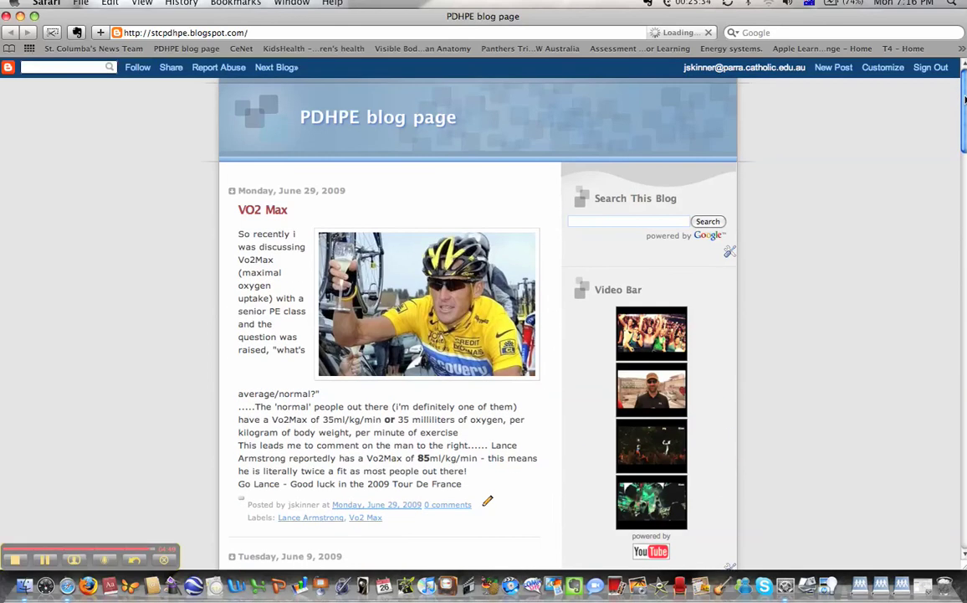